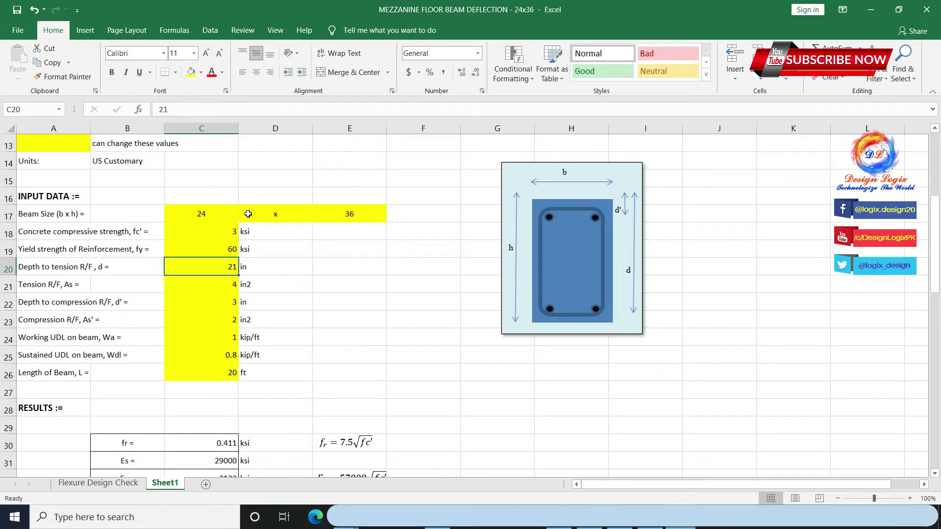
- Set beam depth to 33 in, tension steel to =12*0.785 and compression steel to =6*0.785 (4.71 in2)
text(33)
key(Return)
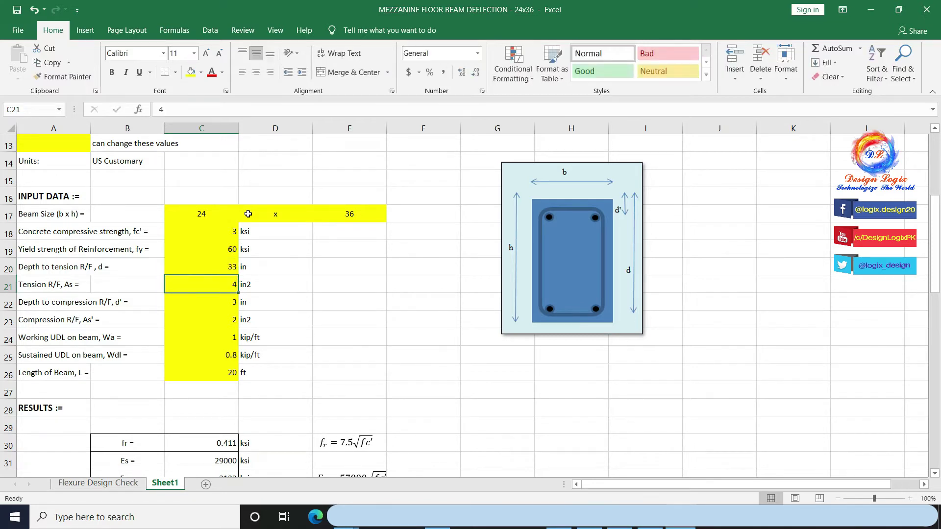
text(=12)
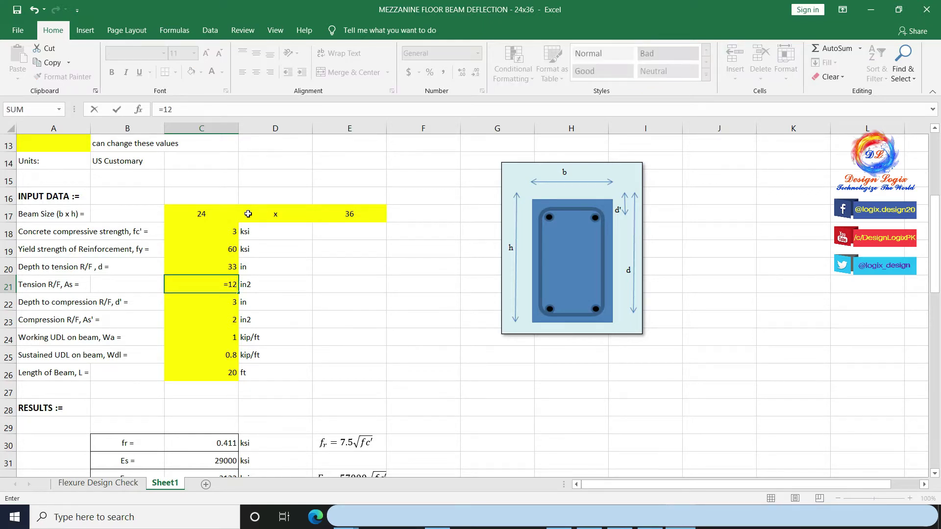
text(*0.785)
key(Return)
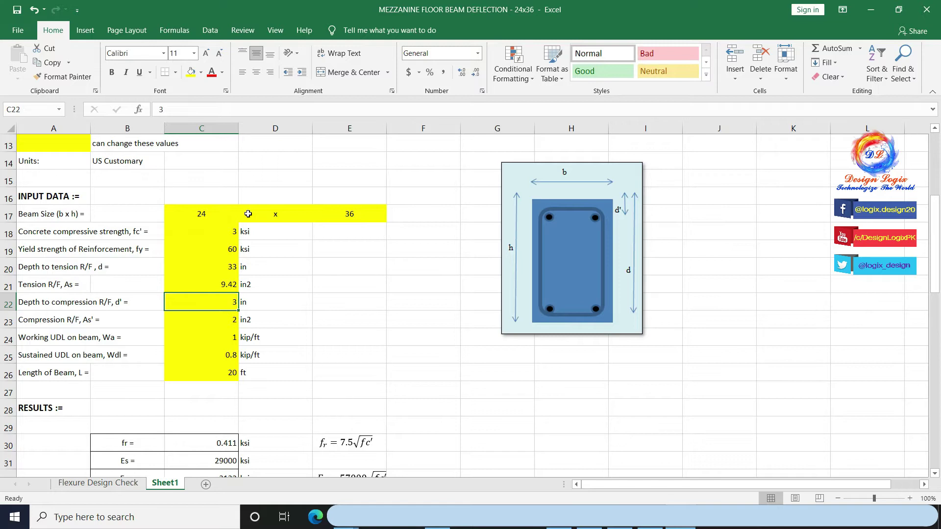
key(Down)
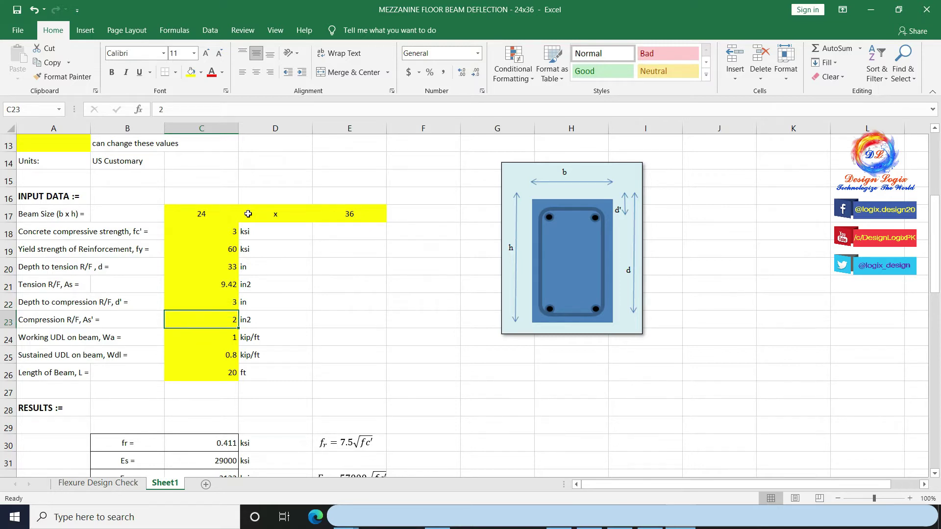
text(=)
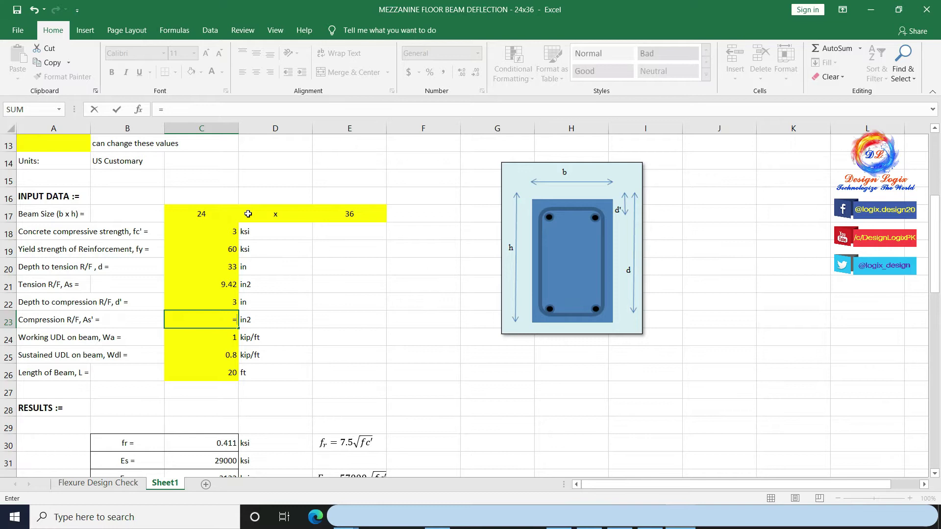
text(6*0.785)
key(Return)
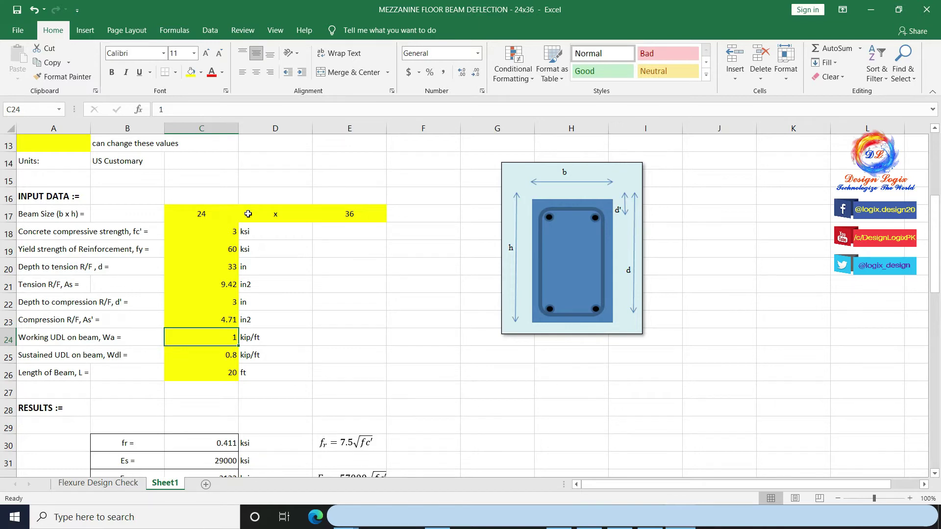
- Enter working load 1.89 kip/ft, sustained load 1.41 kip/ft and beam length 48 ft
text(1.89)
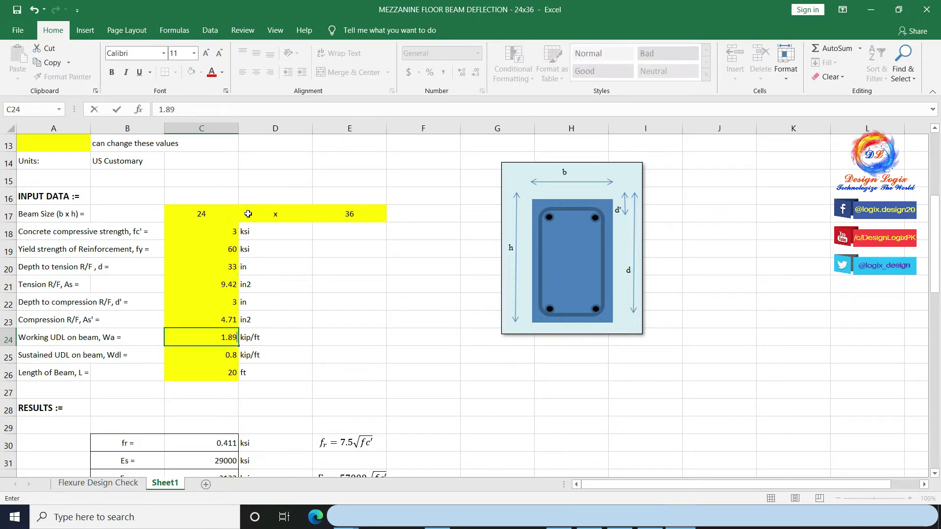
key(Return)
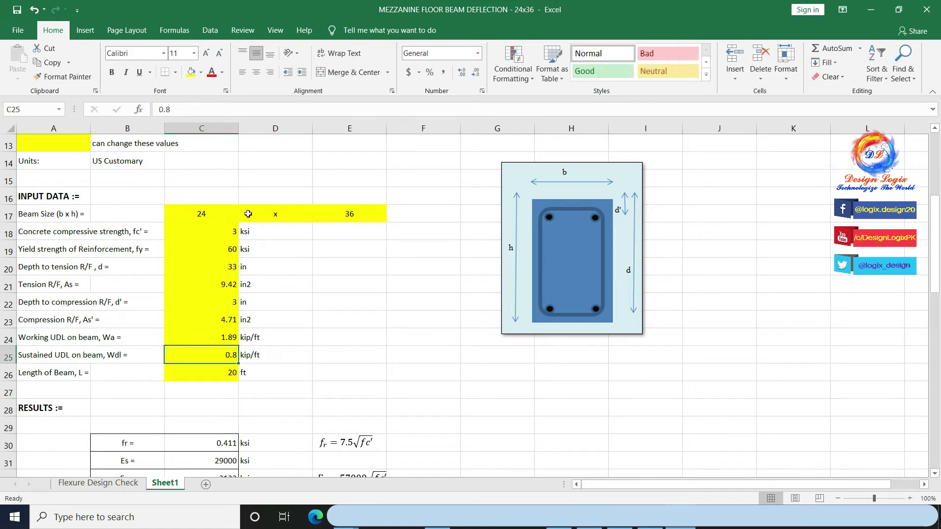
text(1.41)
key(Return)
text(48)
key(Return)
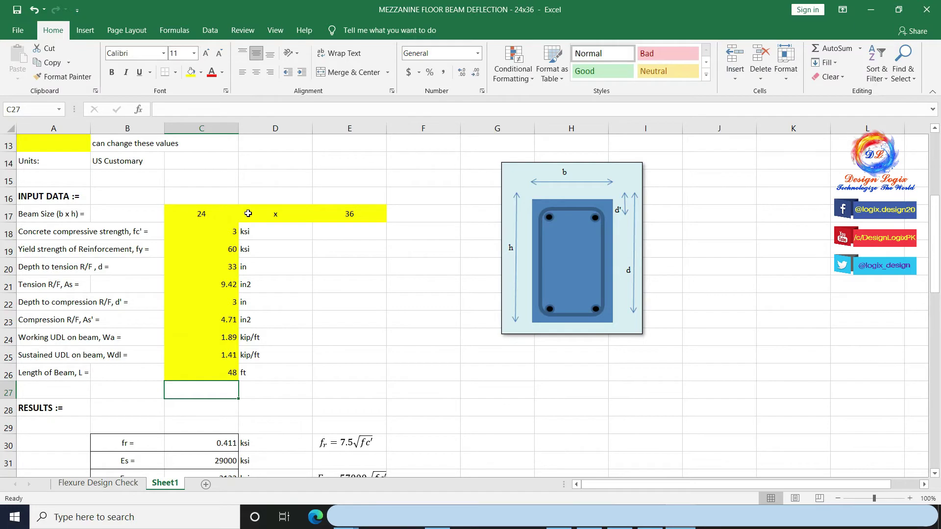
- Scroll to the Results and highlight the fr and Es rows to review their formulas
scroll(294, 236, down, 3)
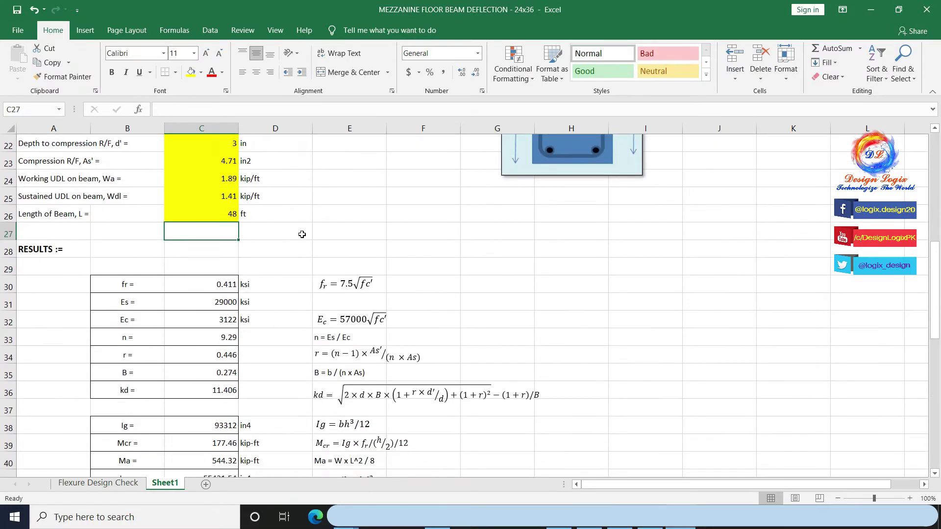
scroll(302, 235, down, 1)
click(206, 230)
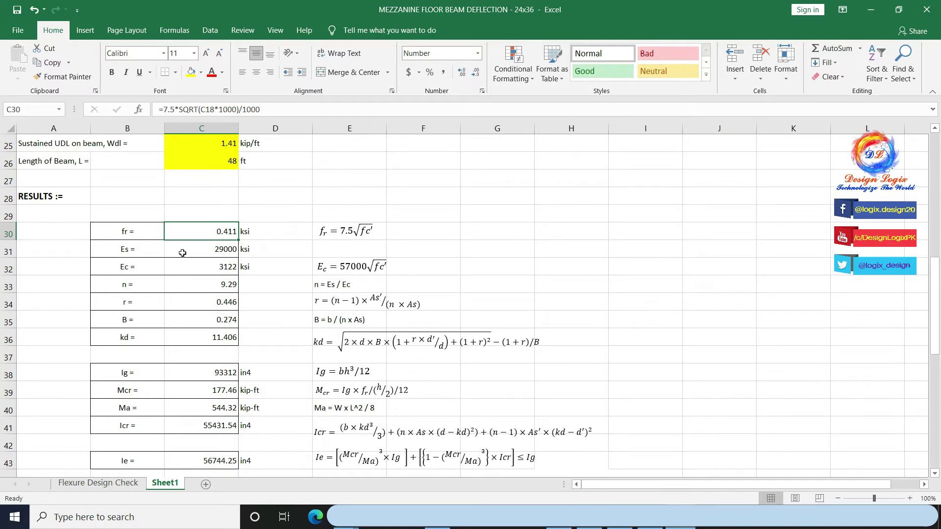
drag(128, 232, 378, 231)
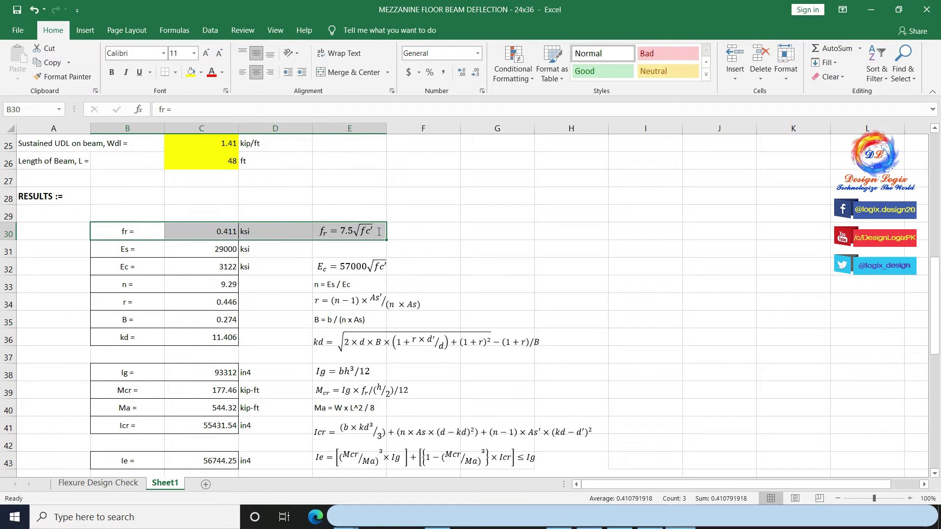
drag(129, 249, 202, 246)
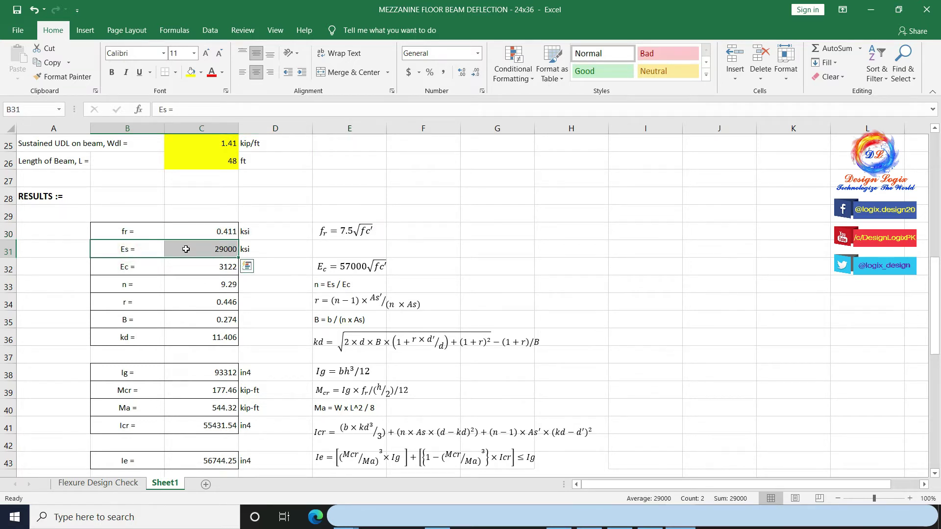
- Highlight the Ec, n, r, B and kd rows to review their formulas (n = 9.29, kd = 11.406)
scroll(185, 249, down, 1)
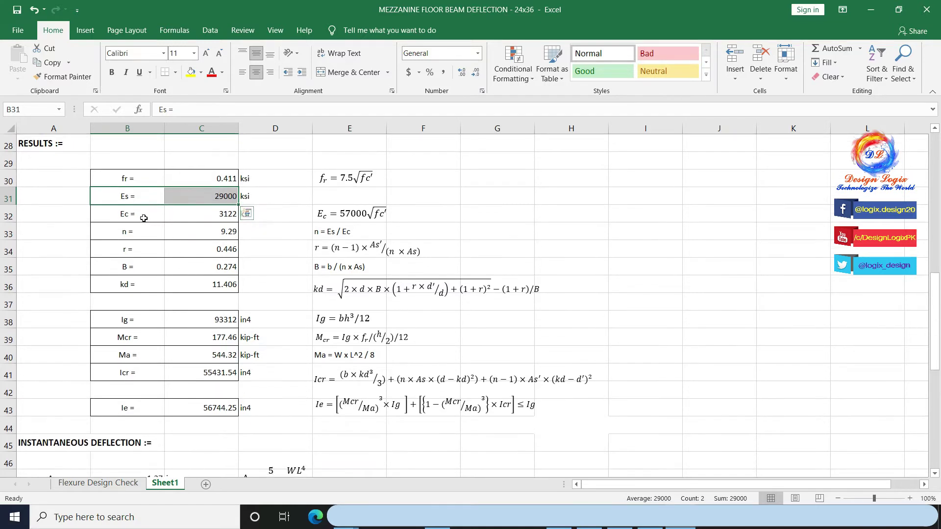
click(143, 215)
drag(129, 215, 369, 216)
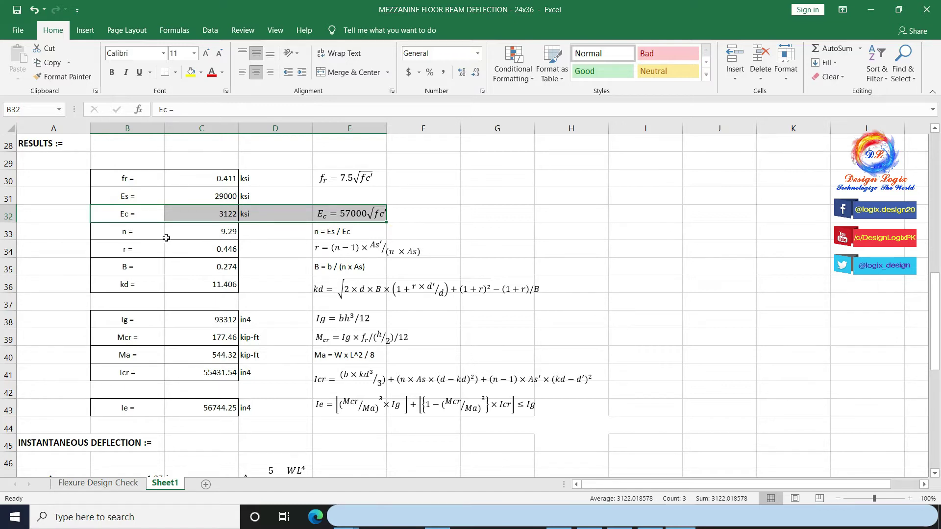
click(147, 238)
drag(135, 234, 363, 236)
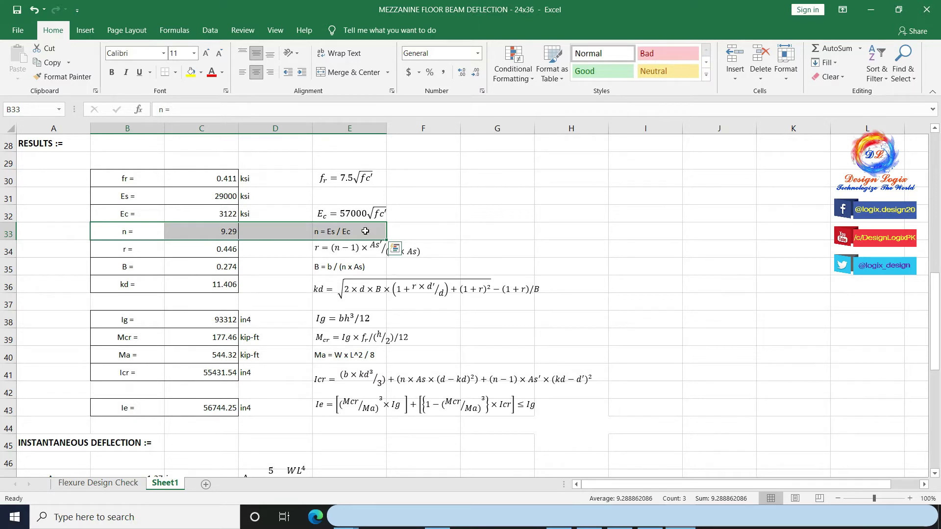
click(193, 261)
drag(135, 248, 531, 295)
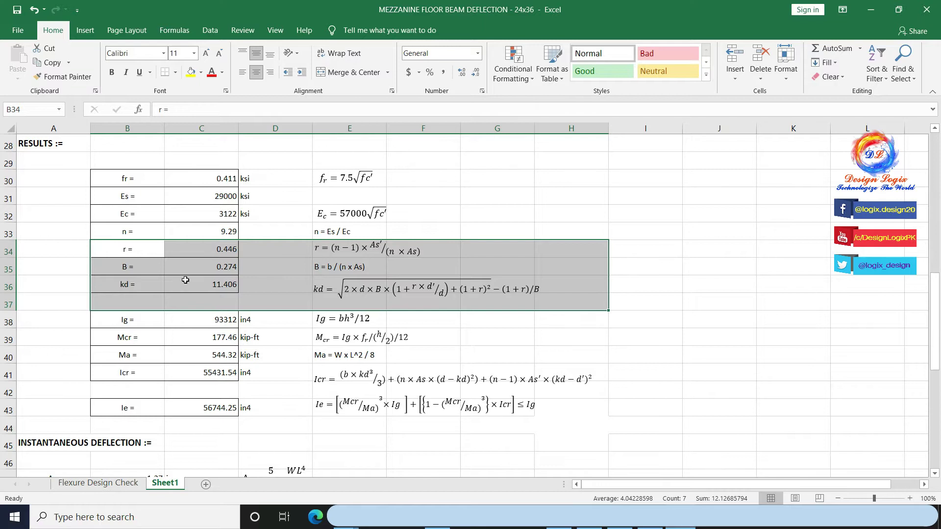
scroll(185, 280, down, 1)
- Highlight the Ig, Mcr and Ma rows to review their formulas (Ma = 544.32 kip-ft)
click(186, 264)
click(144, 269)
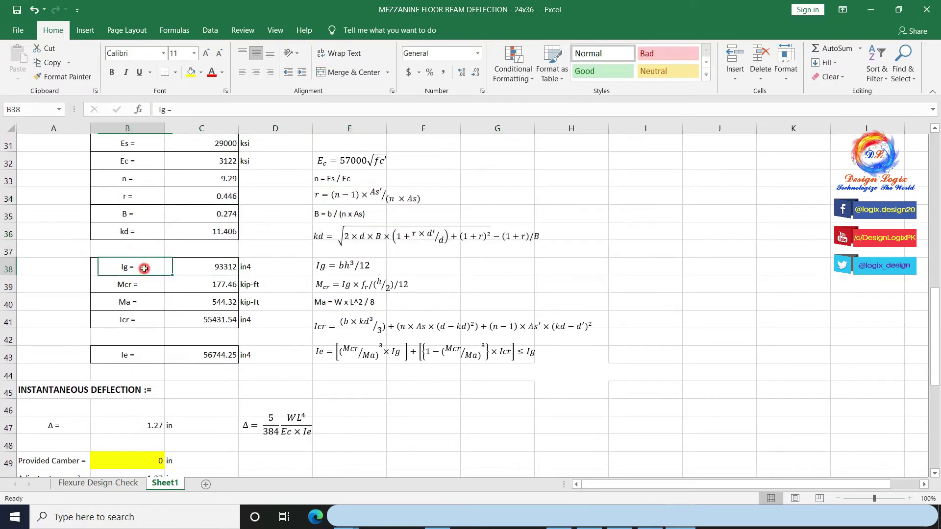
drag(144, 268, 380, 267)
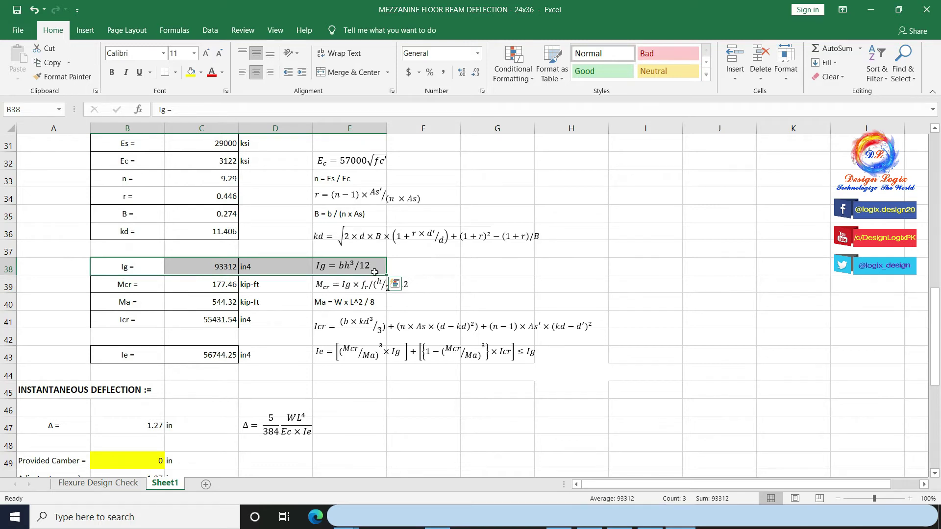
click(144, 283)
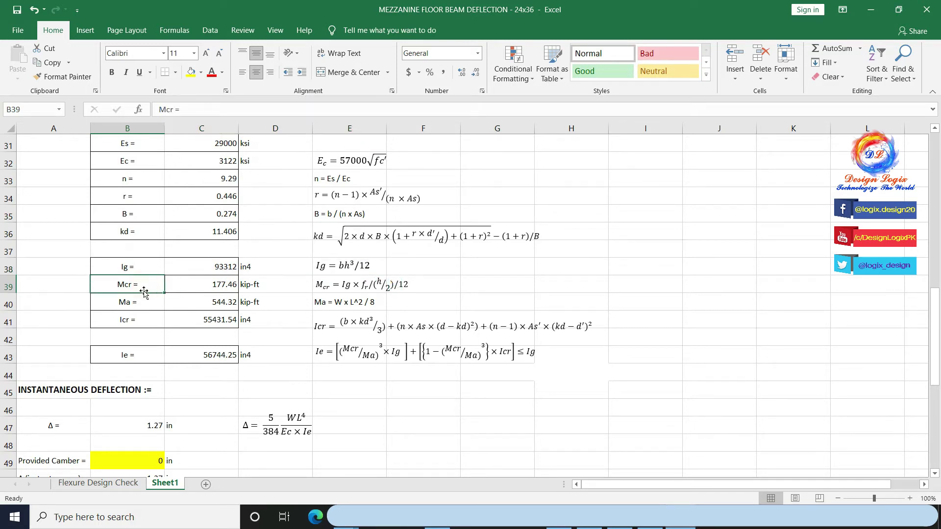
drag(144, 284, 410, 288)
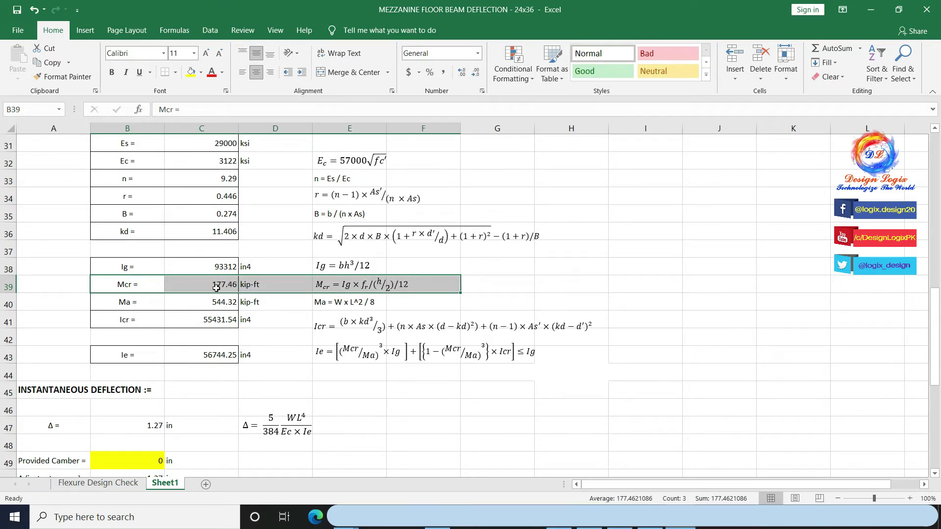
click(196, 301)
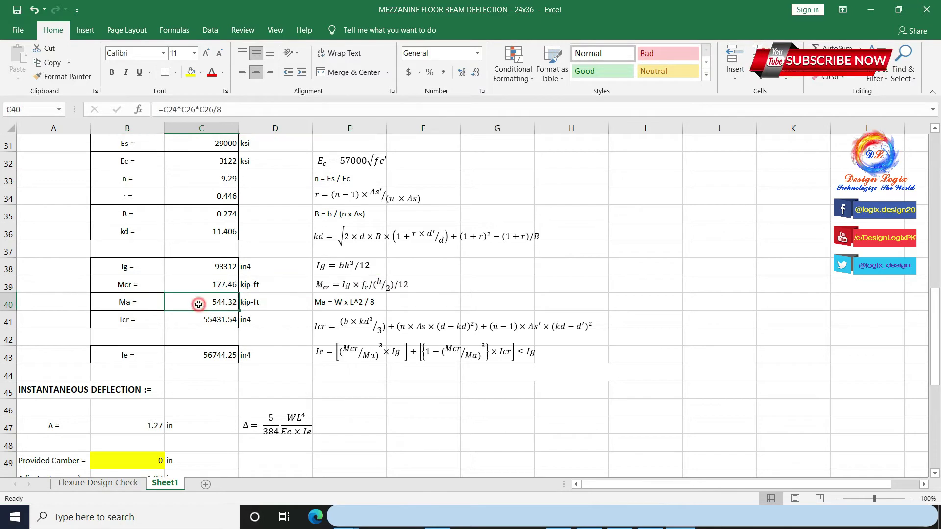
drag(125, 302, 381, 304)
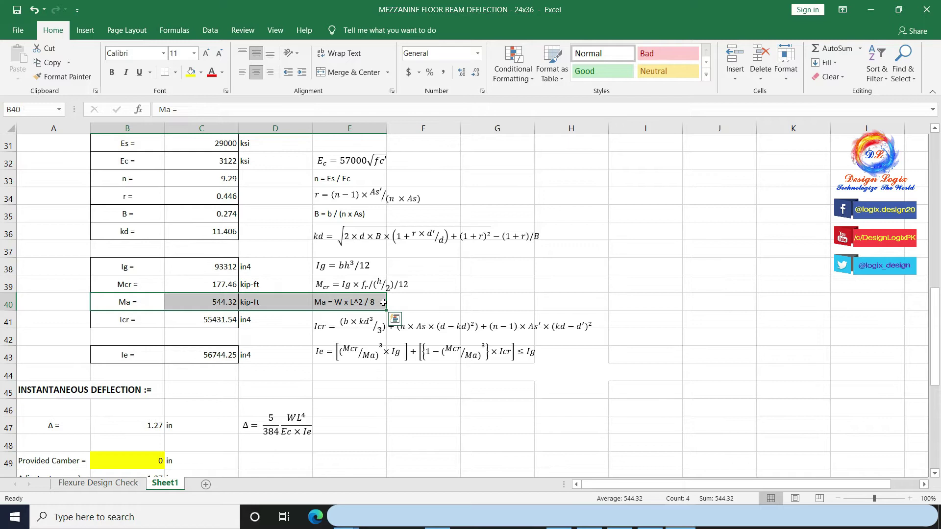
- Review the Icr and Ie formulas (Icr = 55431.54 in4, Ie = 56744.25 in4), then scroll to the deflection check
scroll(383, 302, down, 1)
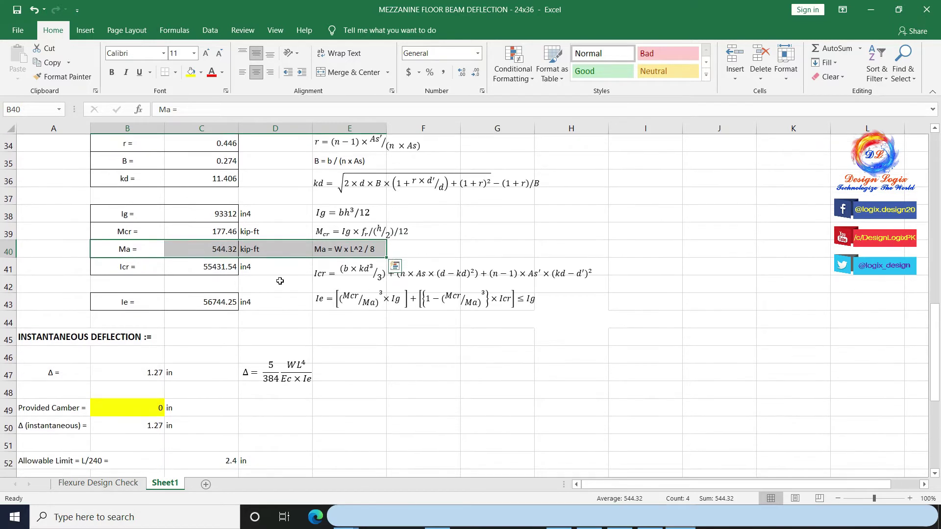
click(143, 266)
drag(179, 267, 581, 275)
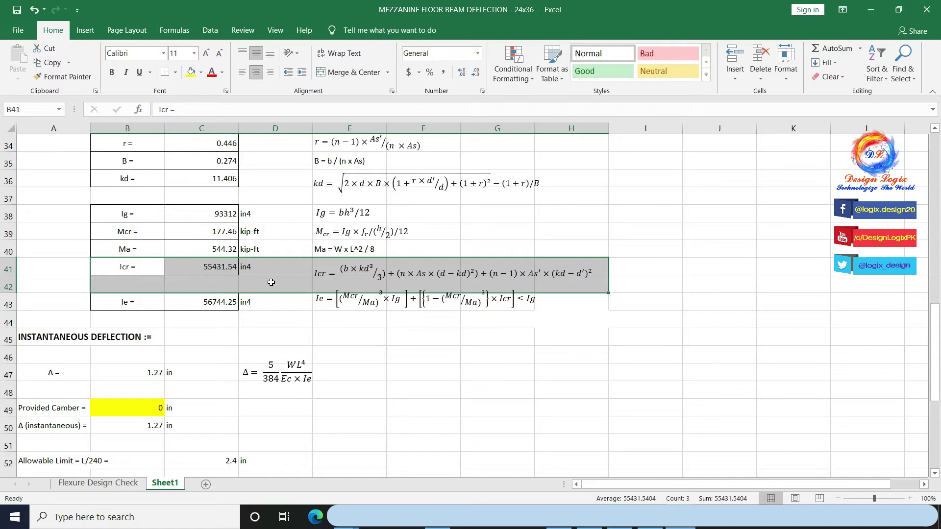
click(191, 265)
click(195, 298)
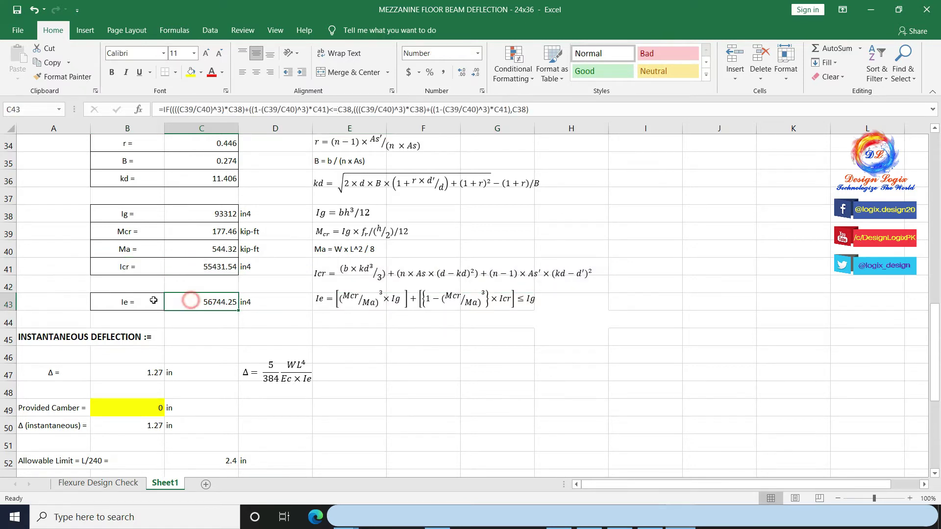
drag(130, 299, 516, 297)
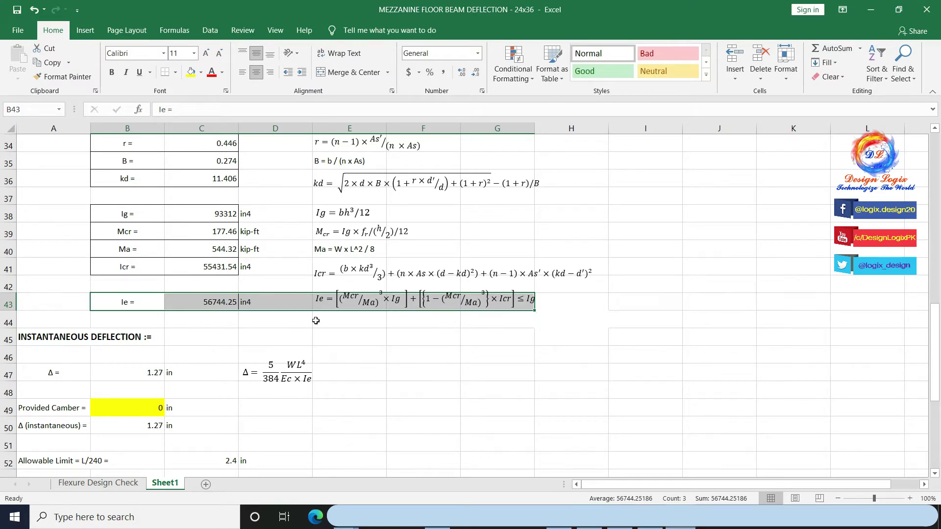
click(276, 319)
scroll(147, 304, down, 1)
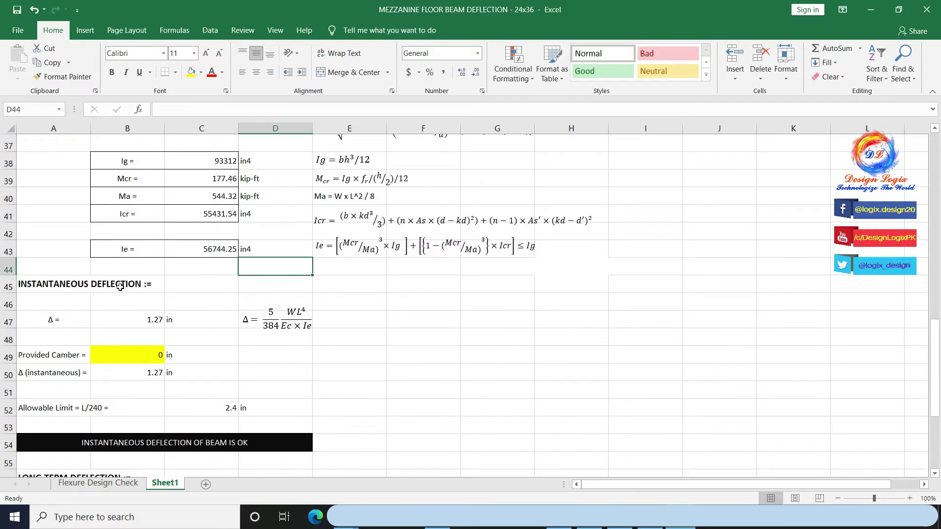
click(51, 284)
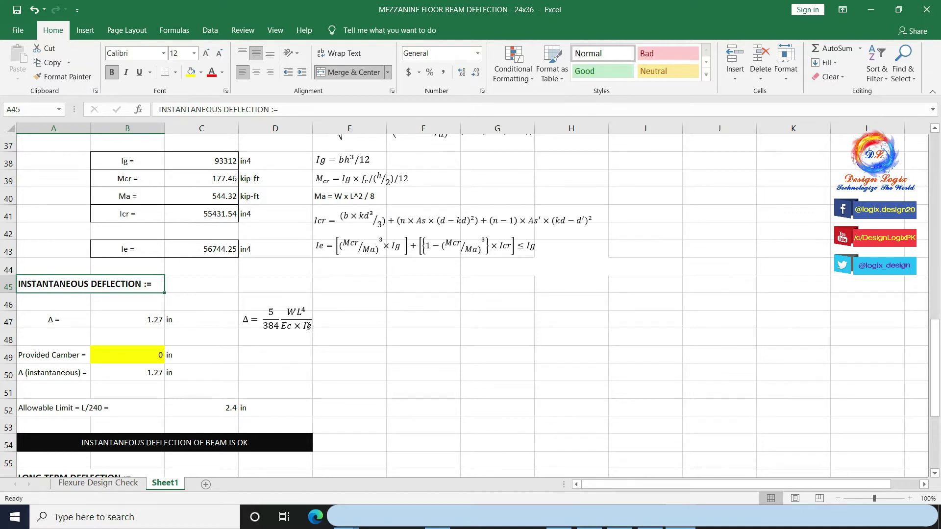
click(58, 321)
click(142, 318)
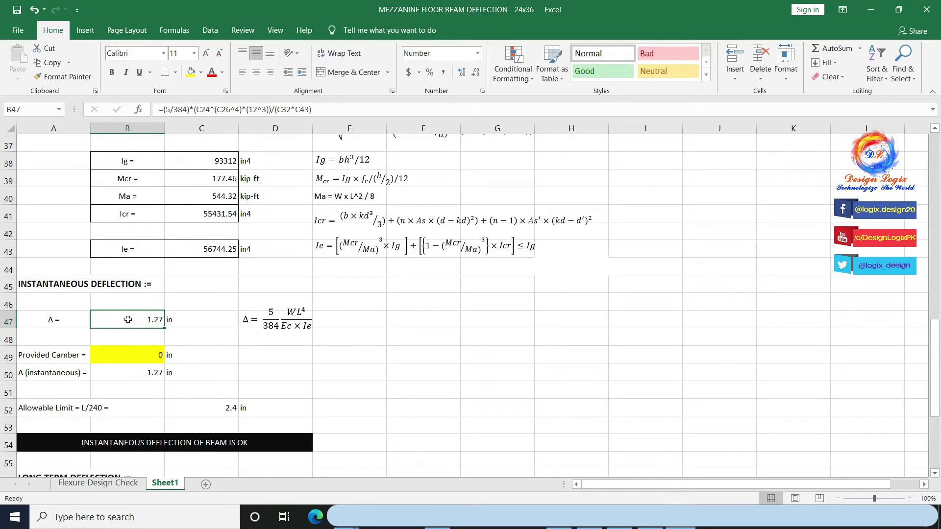
scroll(128, 319, down, 1)
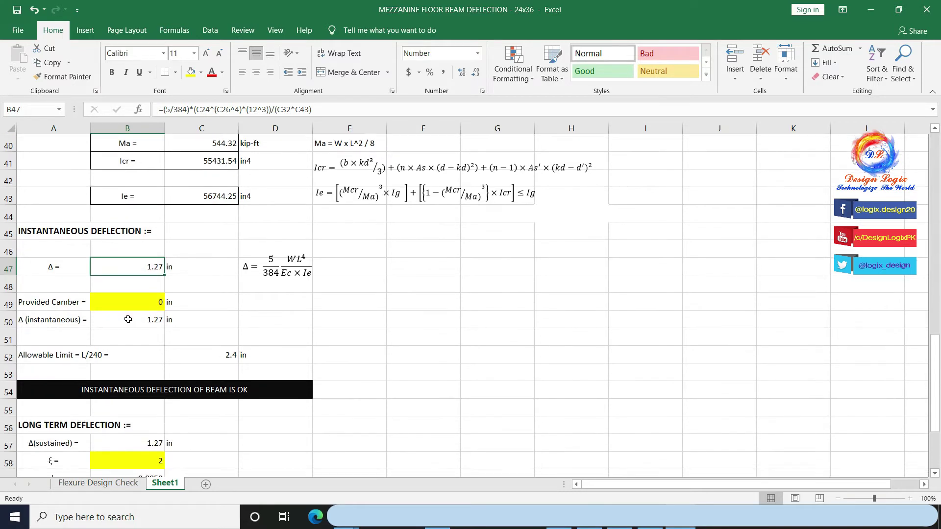
click(130, 301)
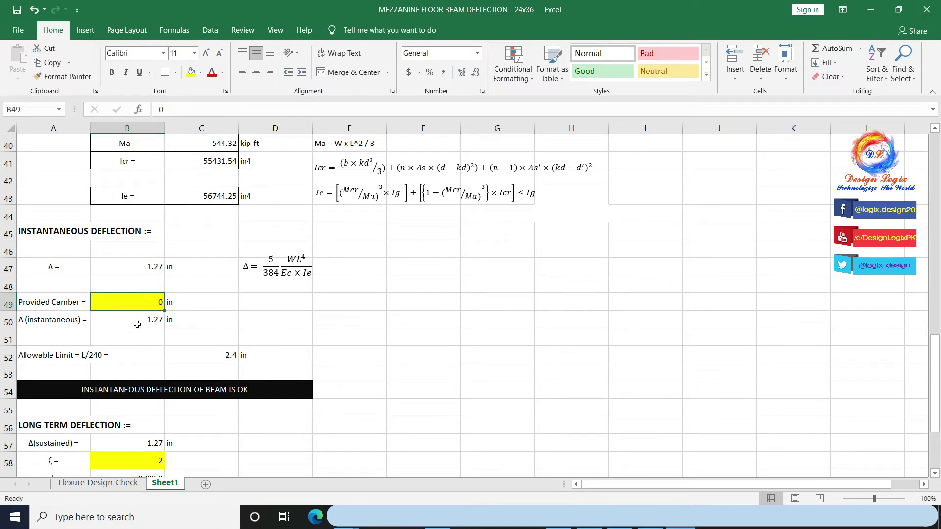
click(137, 318)
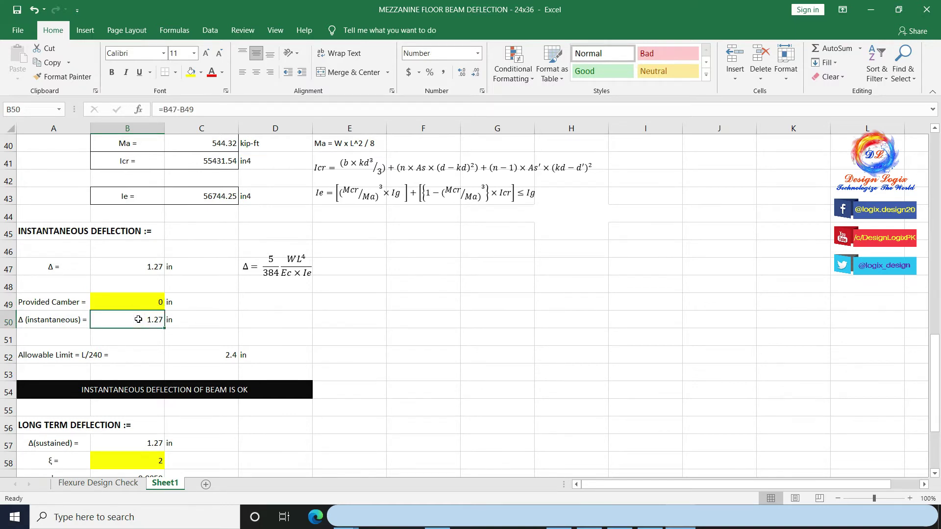
click(51, 354)
click(108, 357)
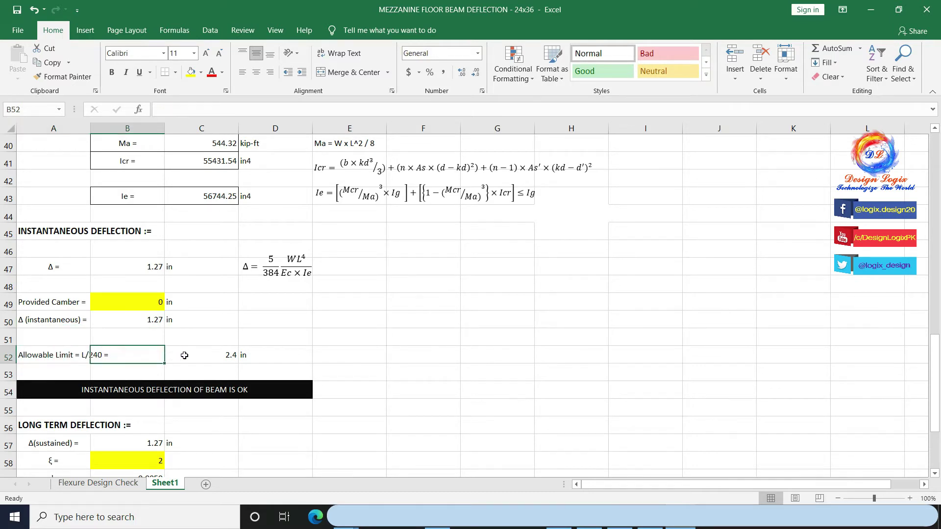
click(208, 355)
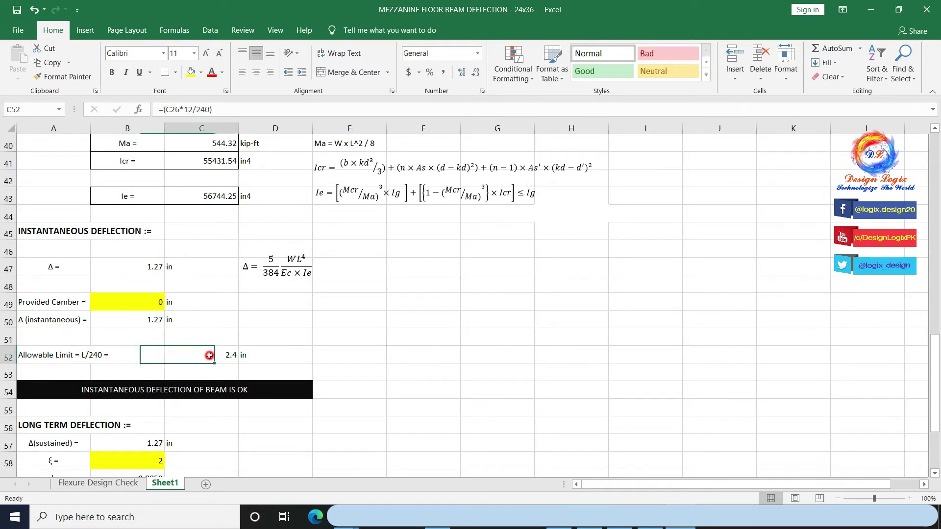
ctrl+click(143, 319)
ctrl+click(209, 351)
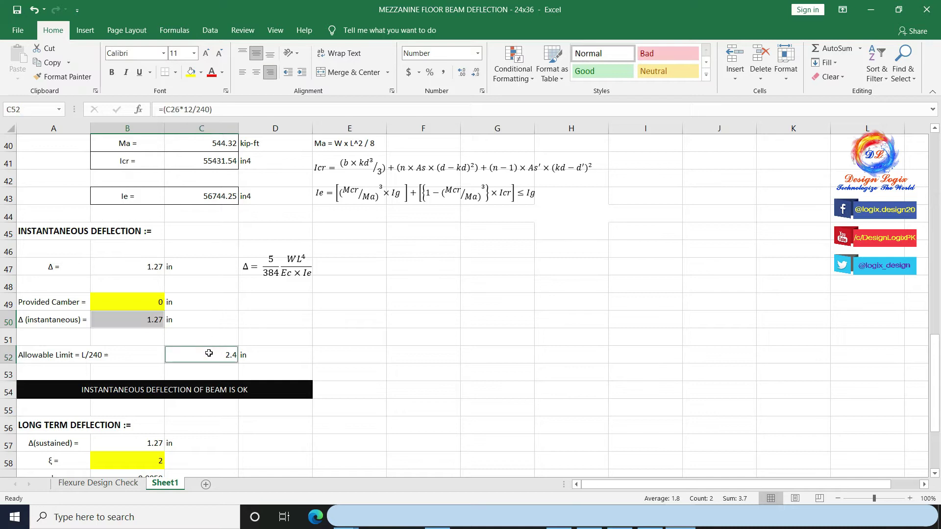
scroll(216, 359, down, 1)
click(215, 359)
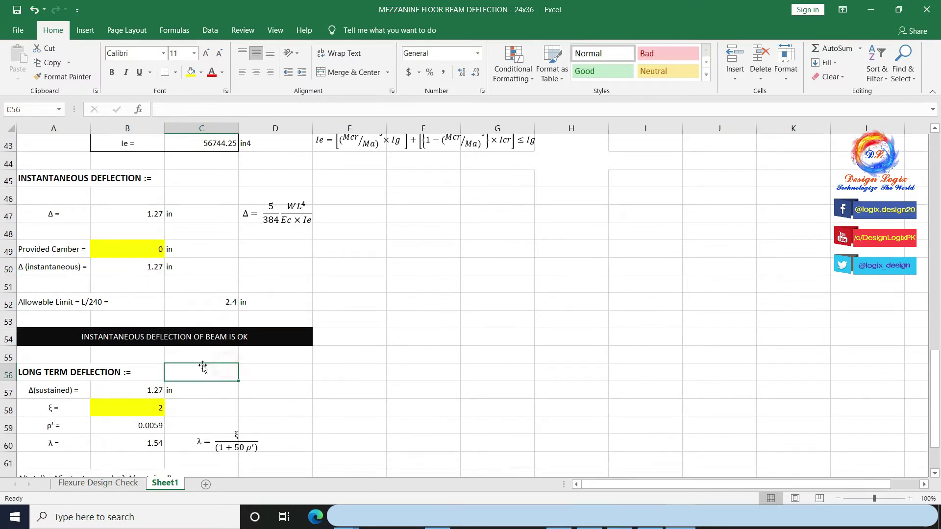
scroll(215, 359, down, 1)
click(140, 337)
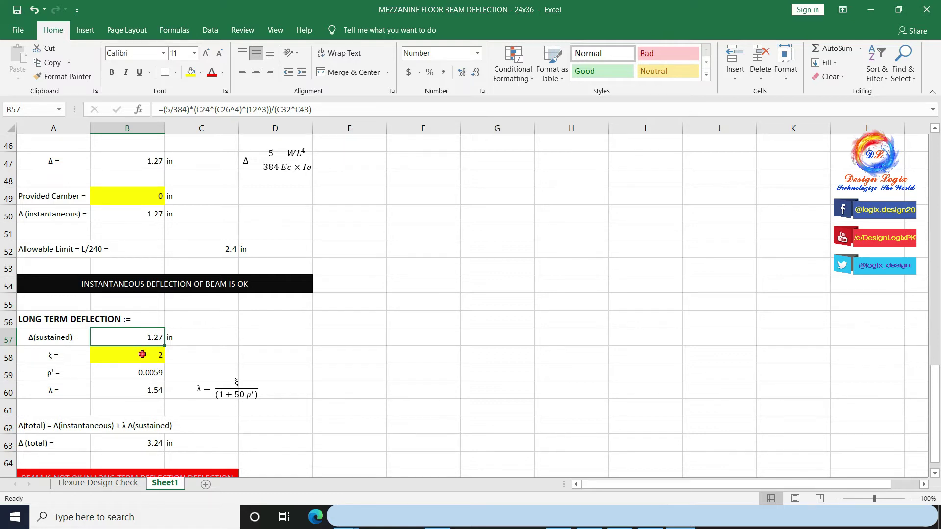
click(141, 352)
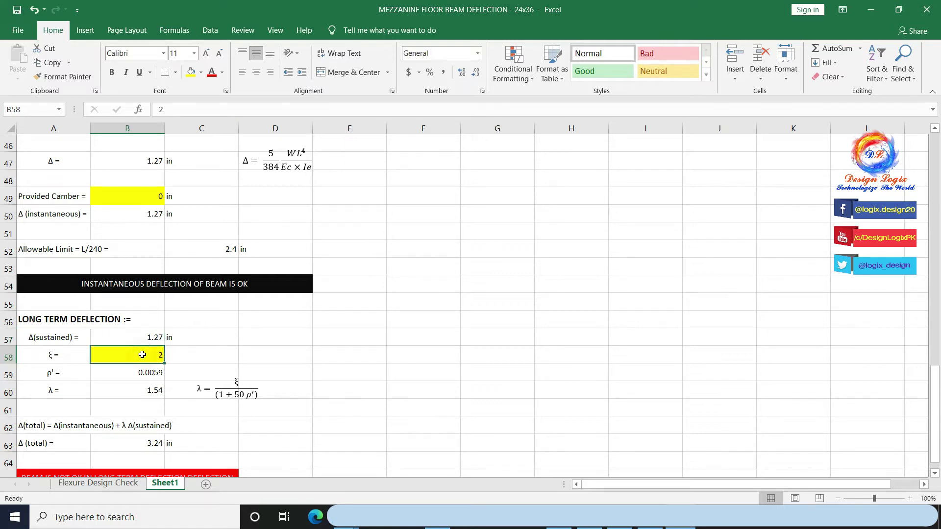
click(117, 372)
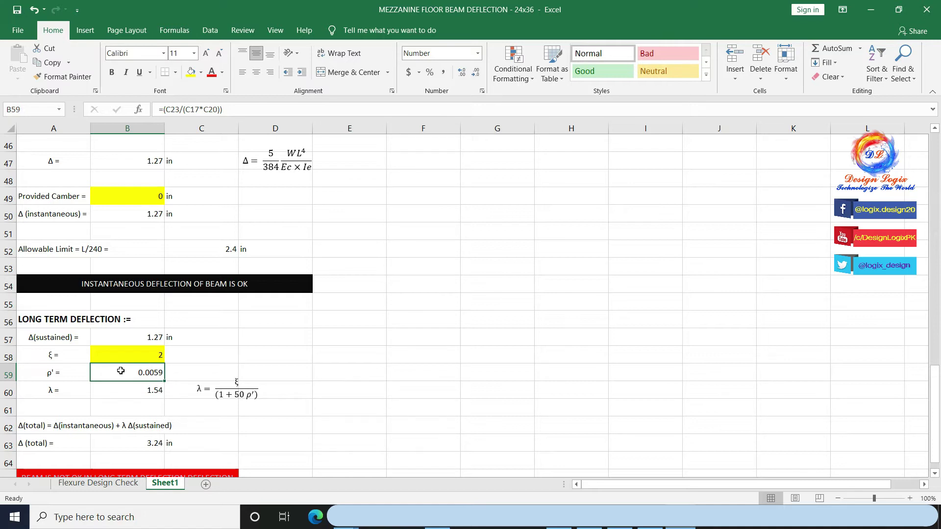
scroll(121, 371, down, 1)
drag(73, 337, 264, 340)
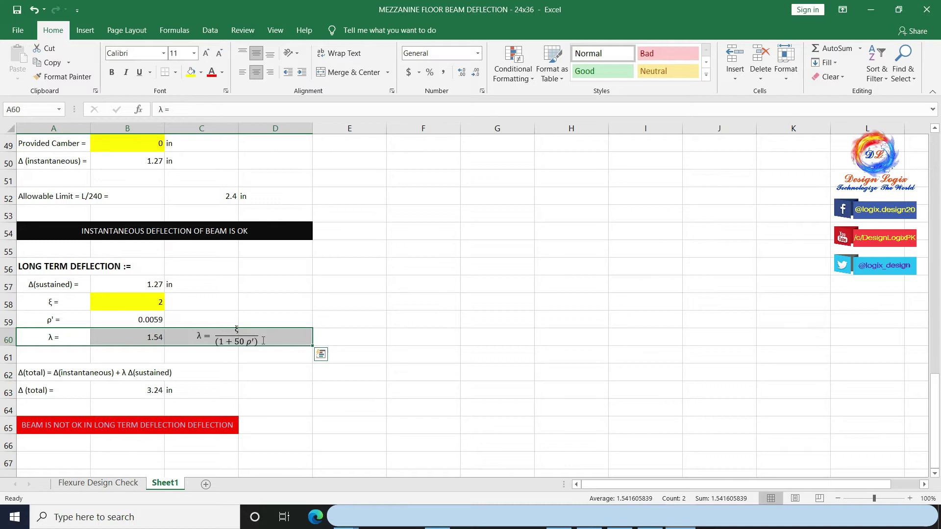
click(222, 370)
click(31, 373)
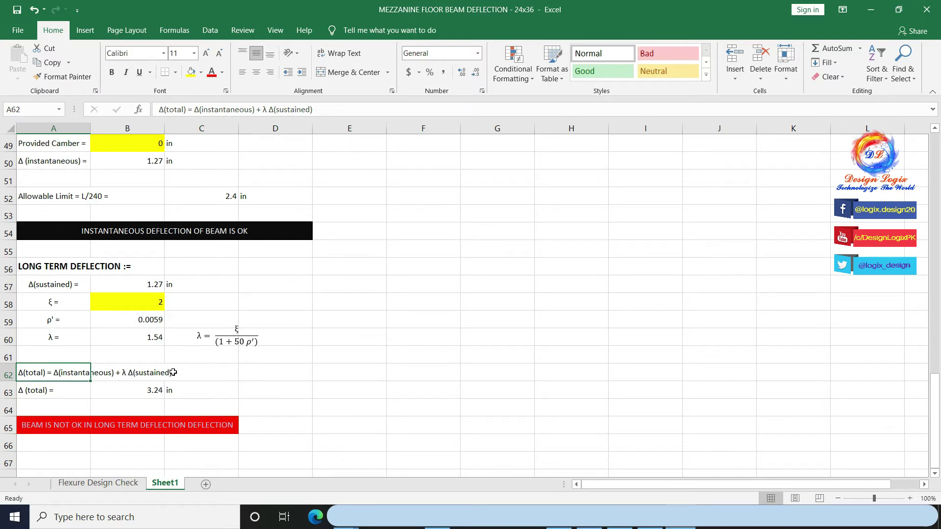
click(61, 391)
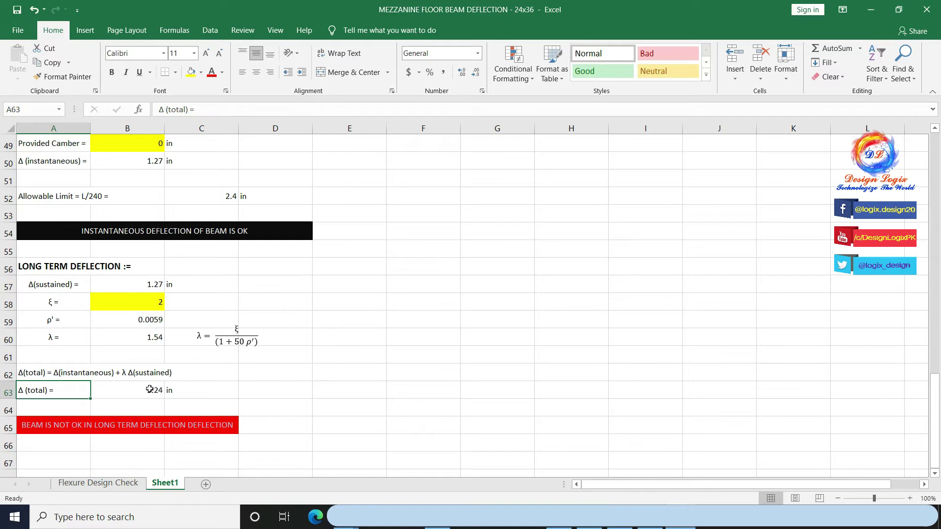
click(129, 392)
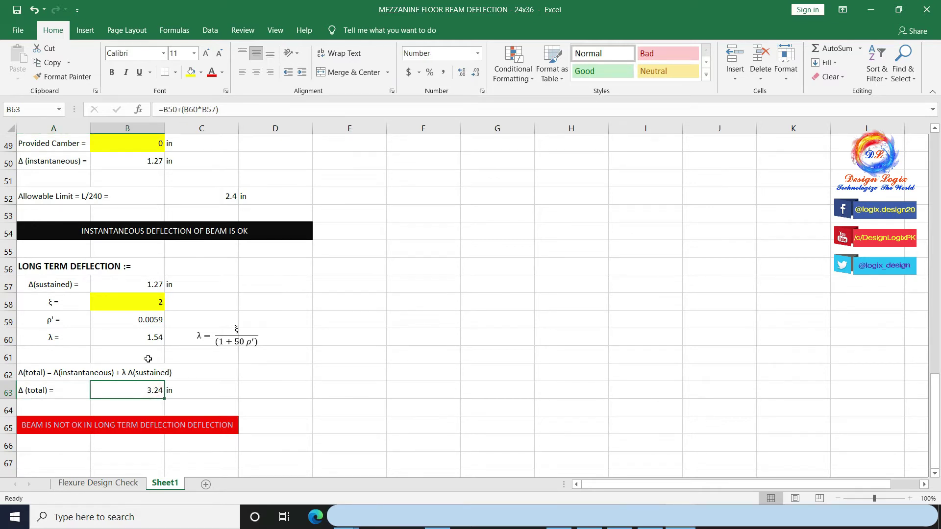
ctrl+click(208, 196)
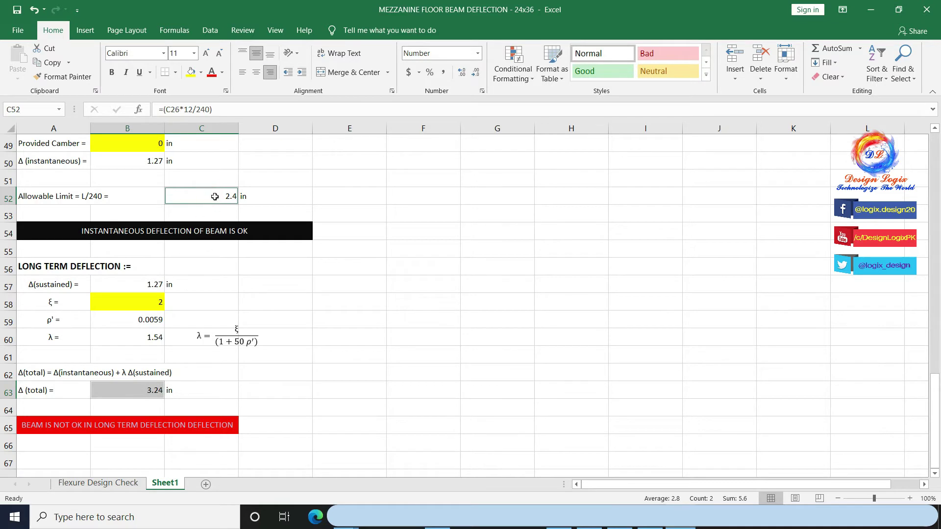
scroll(139, 389, up, 2)
scroll(139, 389, up, 2)
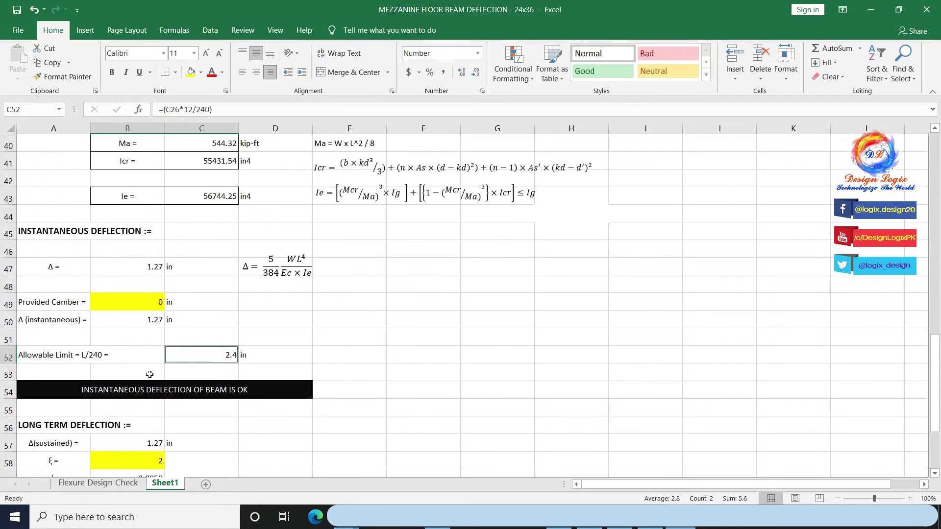
- Set the provided camber to 1 in
click(147, 301)
text(1)
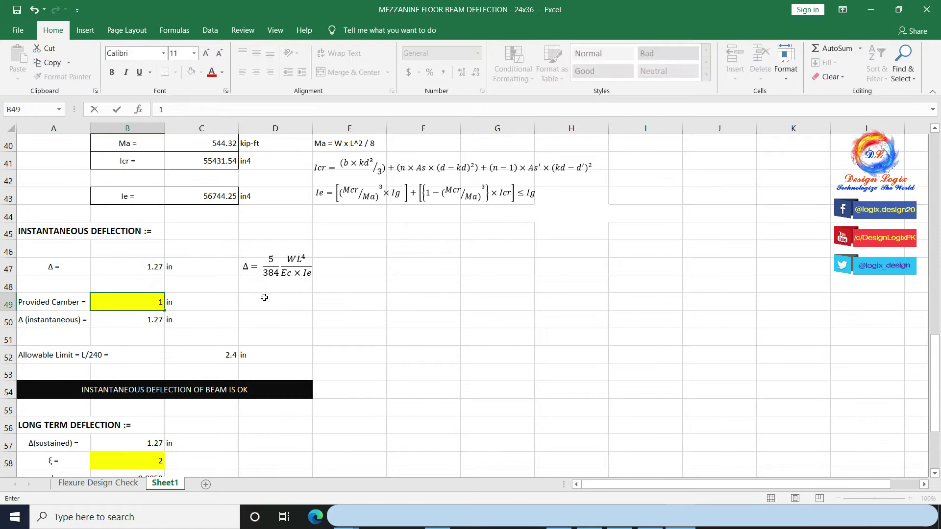
key(Return)
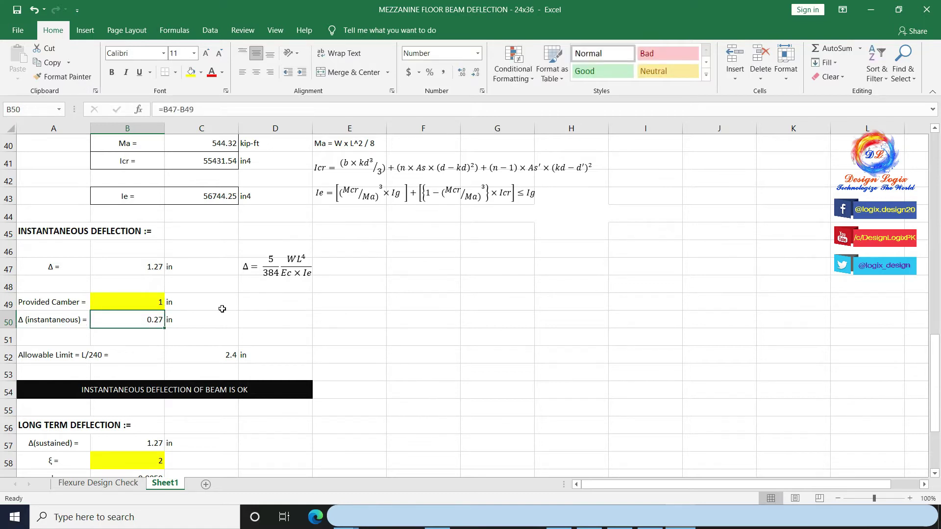
- Verify the 2.24 in total deflection against the 2.4 in limit and the IF verdict showing OK
scroll(219, 308, down, 1)
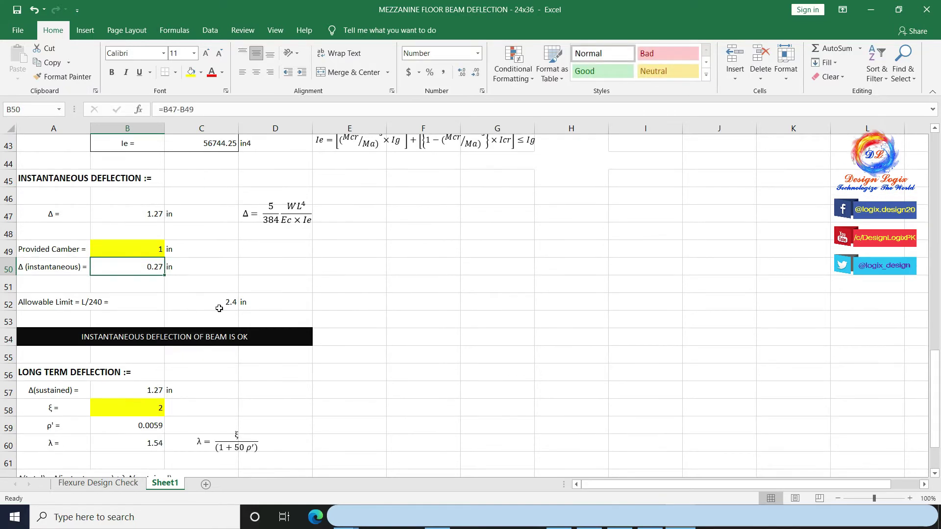
scroll(219, 308, down, 1)
scroll(219, 308, down, 1)
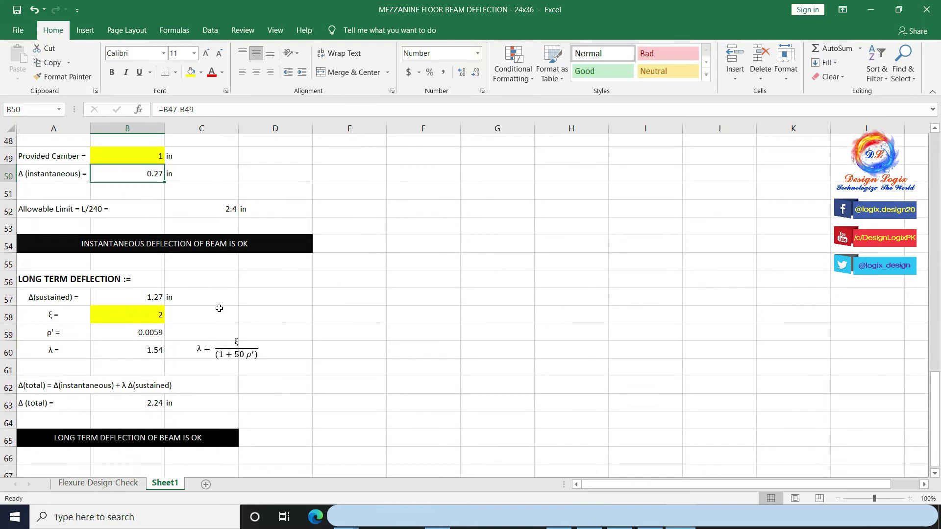
click(190, 196)
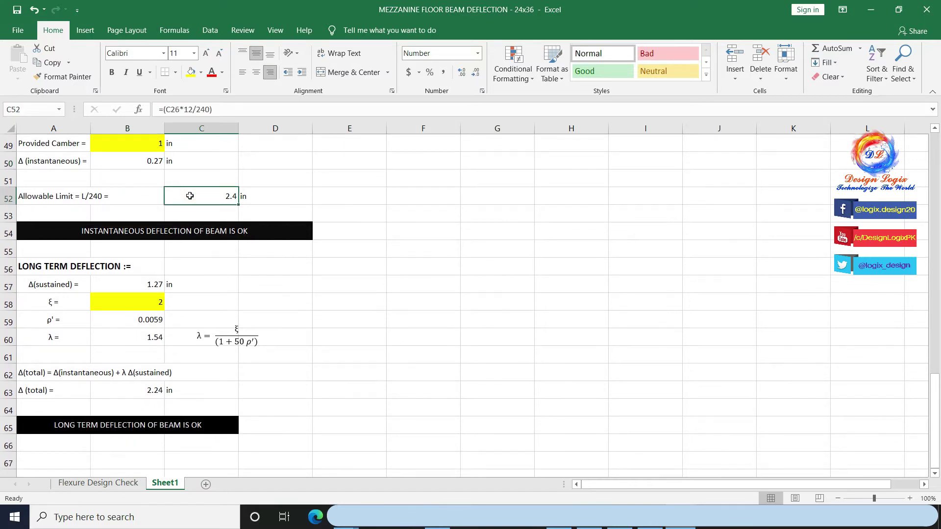
click(142, 391)
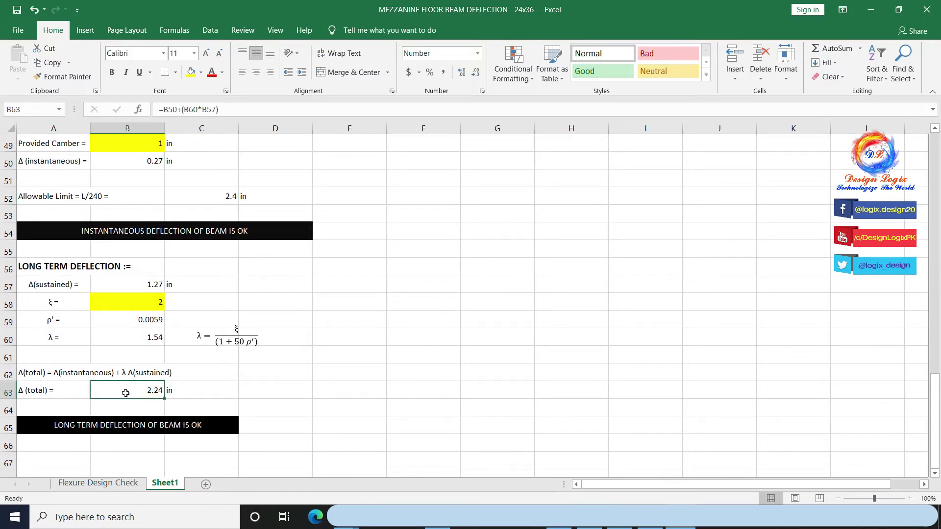
ctrl+click(216, 195)
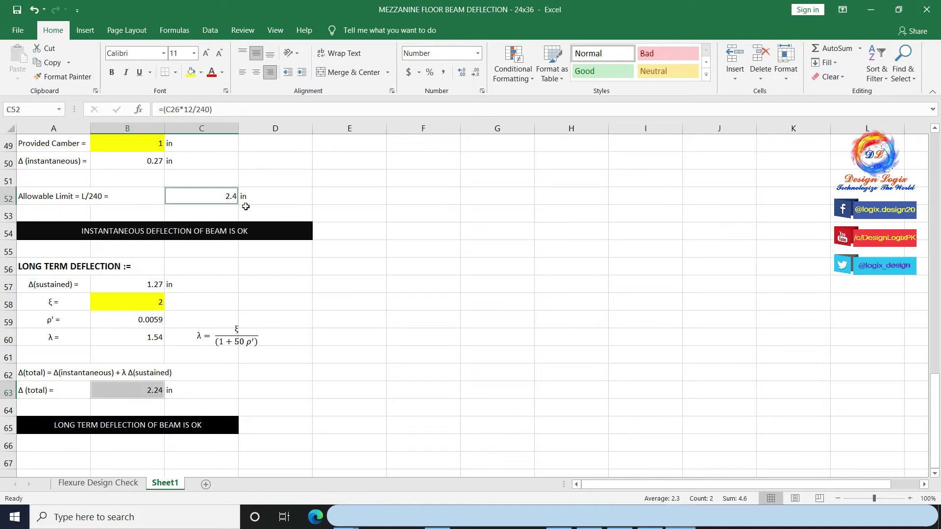
click(50, 426)
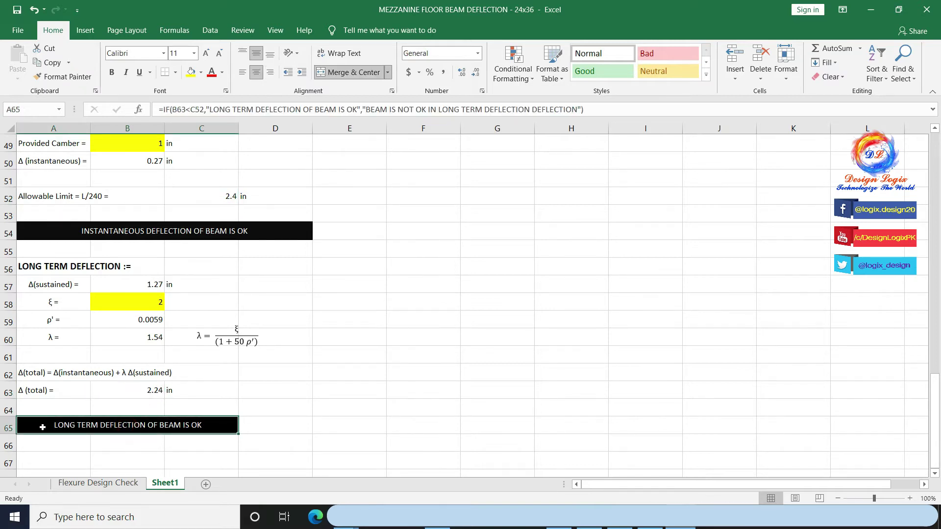